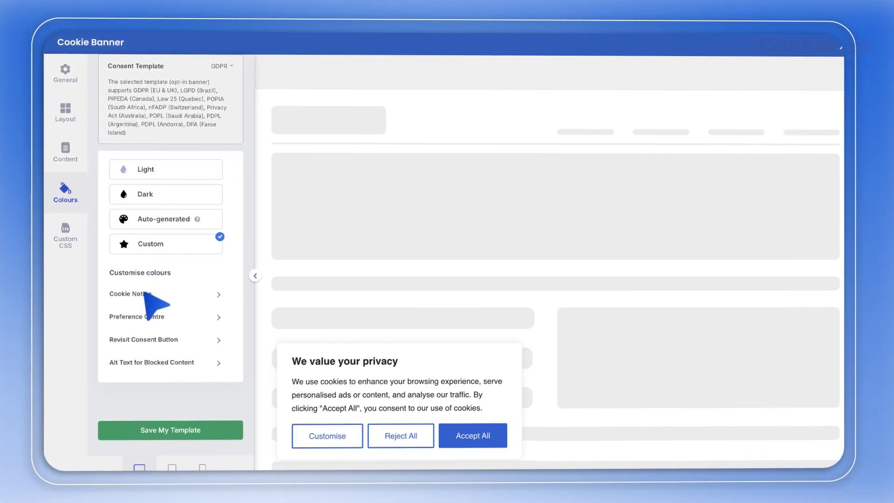
Step: Expand the Cookie Notice colour fields in the banner's Colours settings
{"action": "left_click", "coordinate": [145, 294]}
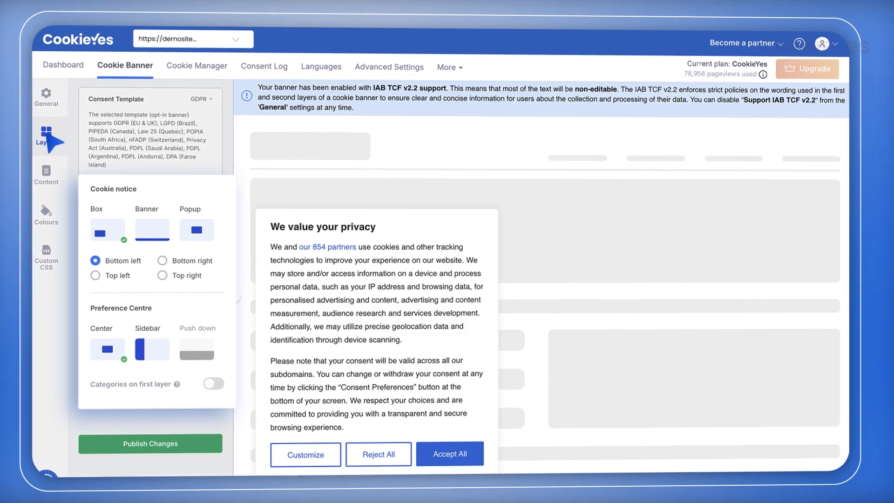
Step: Switch to the banner's Content settings on the way to the Colours section
{"action": "left_click", "coordinate": [56, 175]}
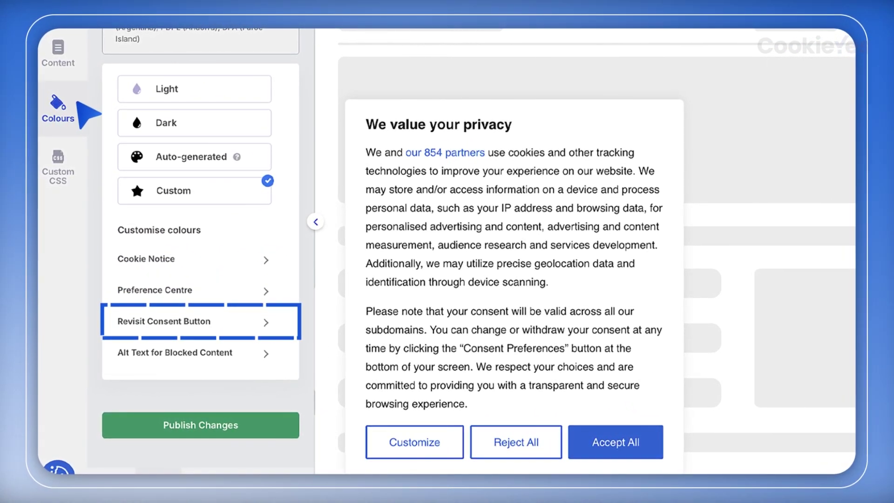
Step: Try the Light, Dark and Auto-generated themes, then settle on Custom colours
{"action": "left_click", "coordinate": [171, 98]}
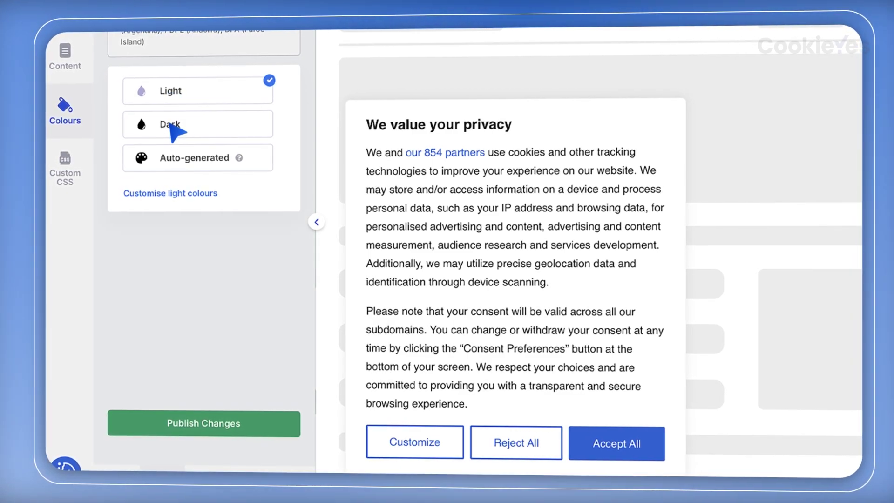
{"action": "left_click", "coordinate": [170, 126]}
{"action": "left_click", "coordinate": [174, 158]}
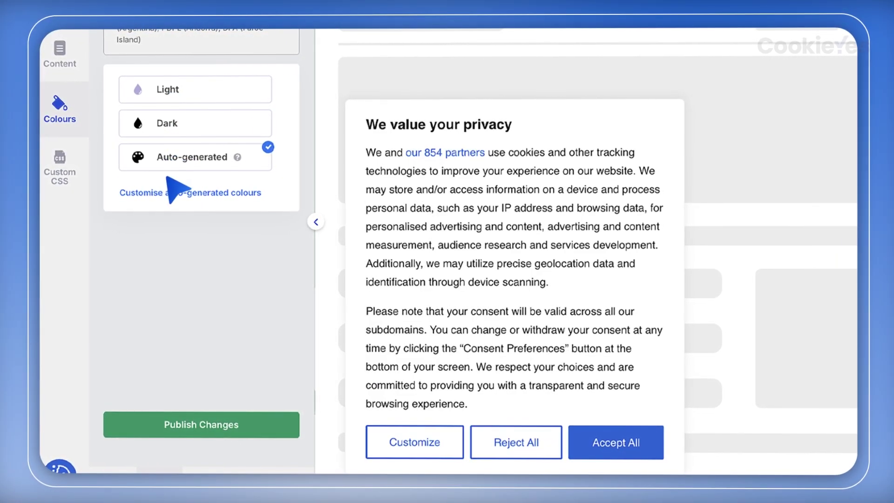
{"action": "left_click", "coordinate": [171, 193]}
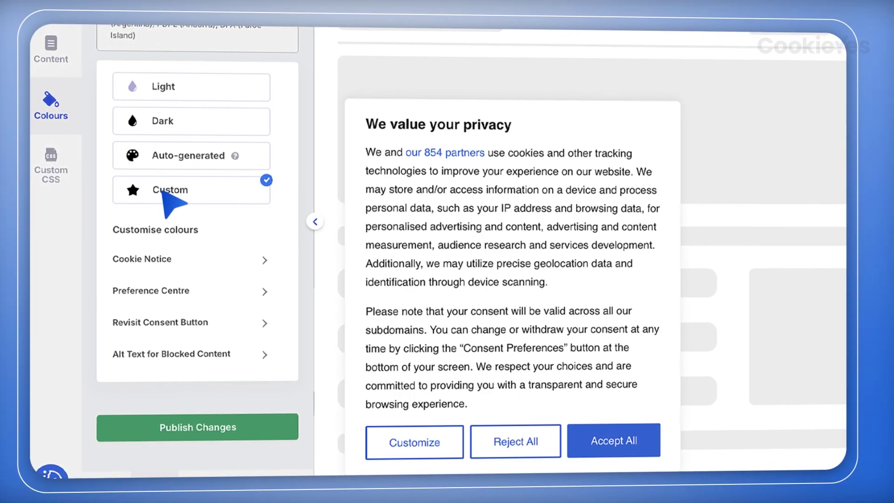
Step: Publish a Custom CSS rule giving the consent container a Courier New font
{"action": "left_click", "coordinate": [56, 168]}
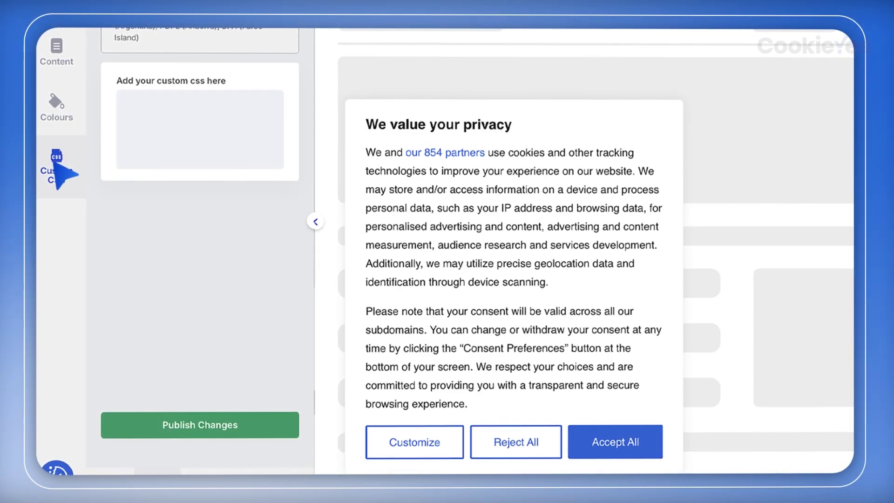
{"action": "type", "text": ".cky-consent-container{ font-family:courier new; }"}
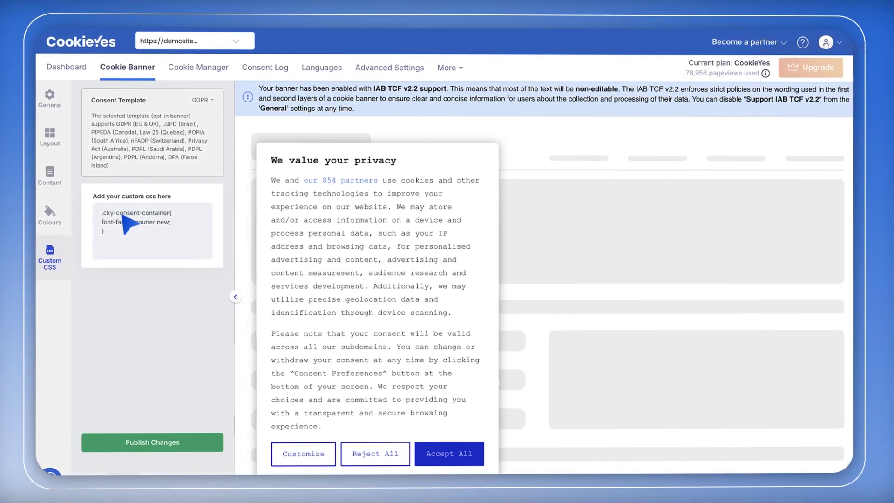
{"action": "left_click", "coordinate": [148, 446]}
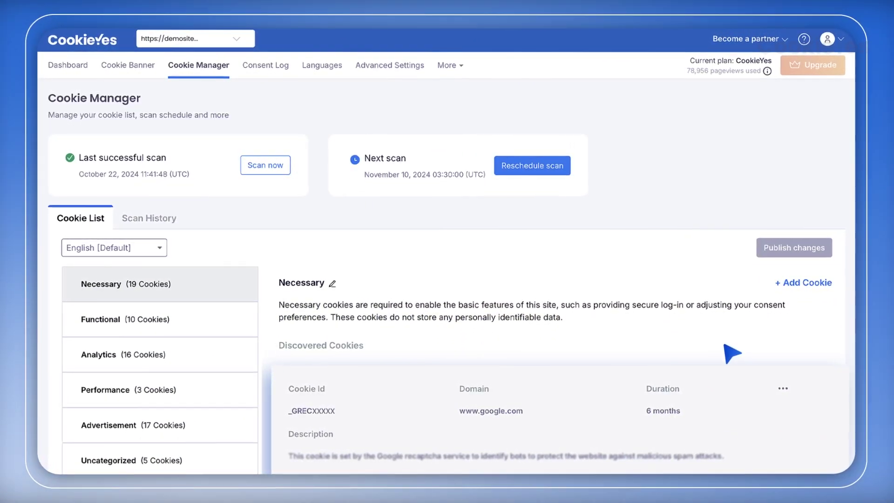
Step: View Scan History, return to the Cookie List and reveal a cookie's edit/delete options
{"action": "left_click", "coordinate": [150, 219]}
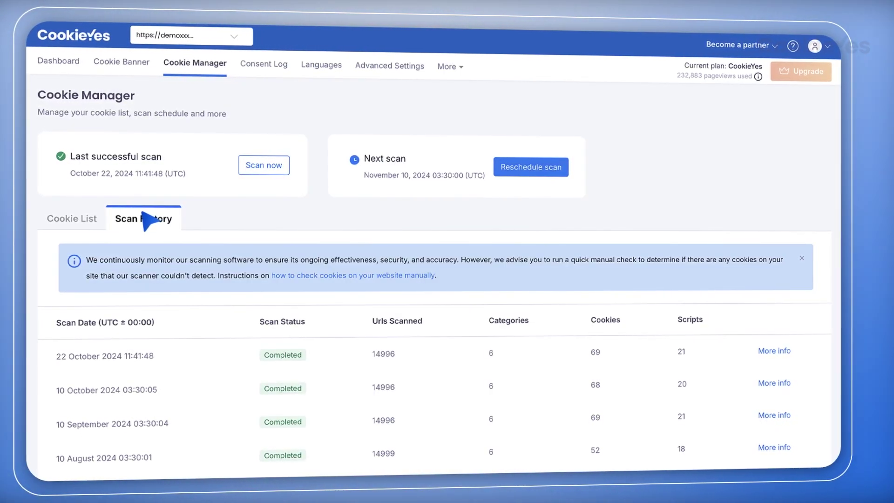
{"action": "left_click", "coordinate": [94, 220]}
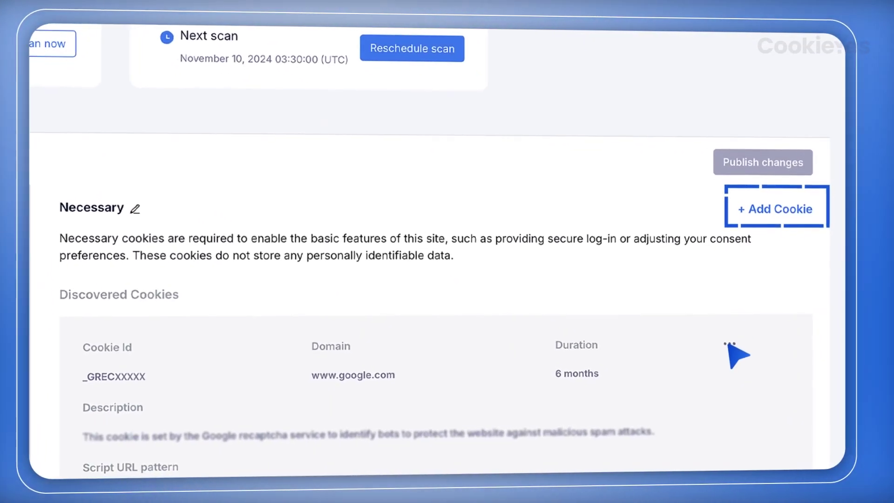
{"action": "left_click", "coordinate": [726, 342]}
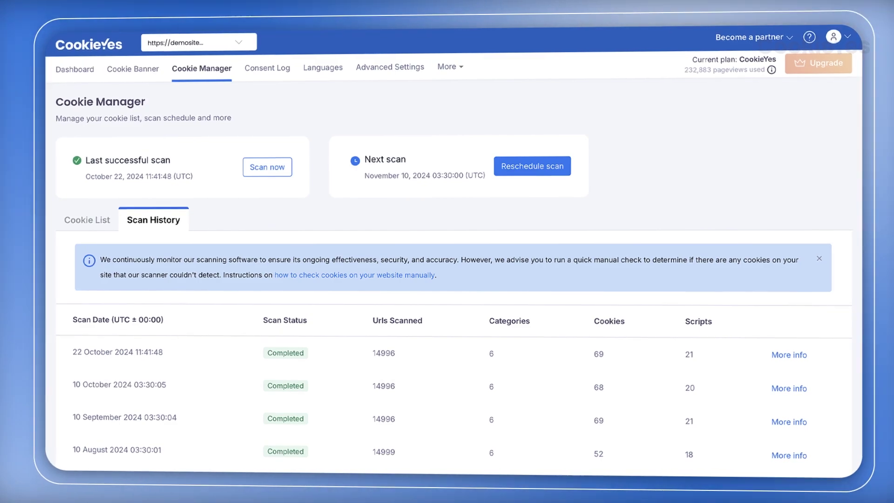
Step: Launch a new Full Scan of the whole website after reviewing specific-page and advanced options
{"action": "left_click", "coordinate": [267, 168]}
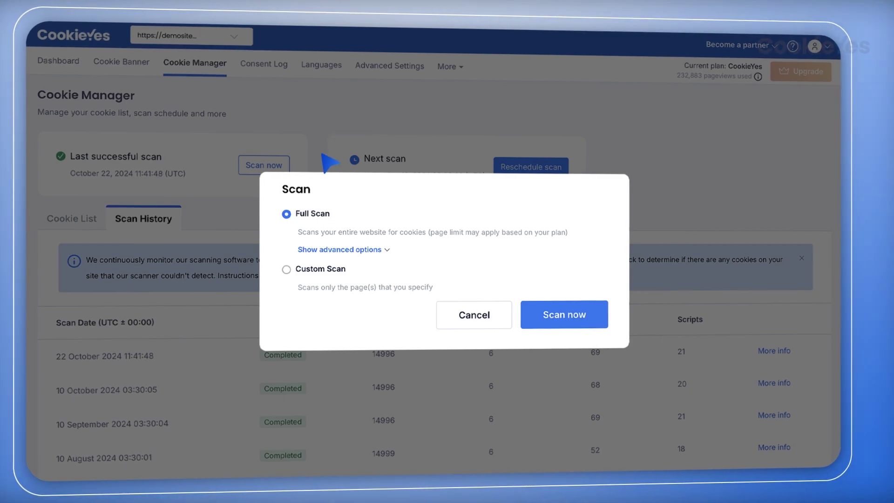
{"action": "left_click", "coordinate": [293, 269]}
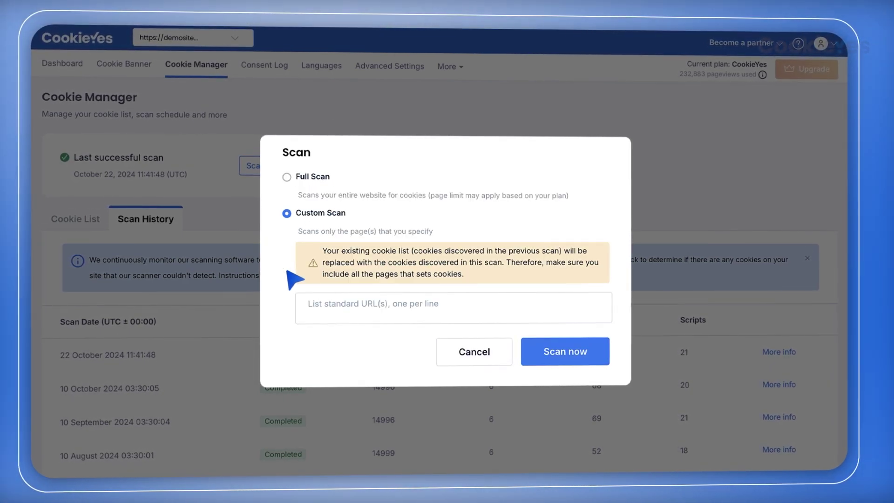
{"action": "left_click", "coordinate": [288, 177]}
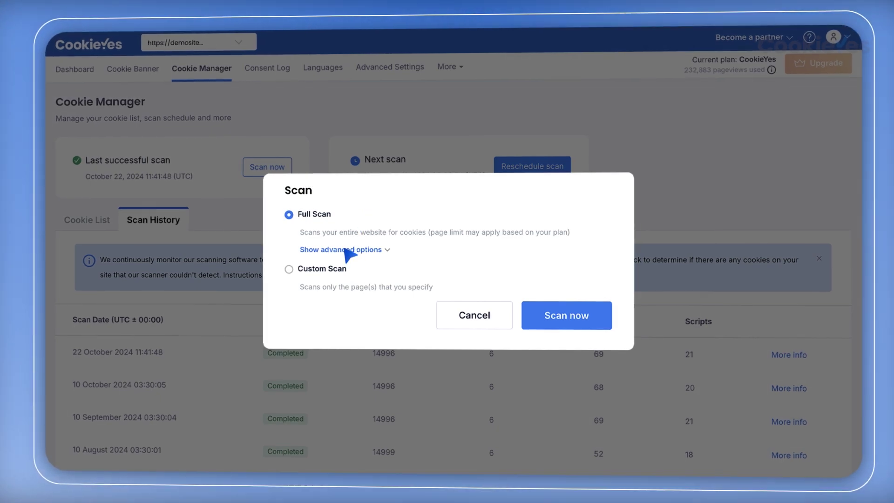
{"action": "left_click", "coordinate": [346, 250]}
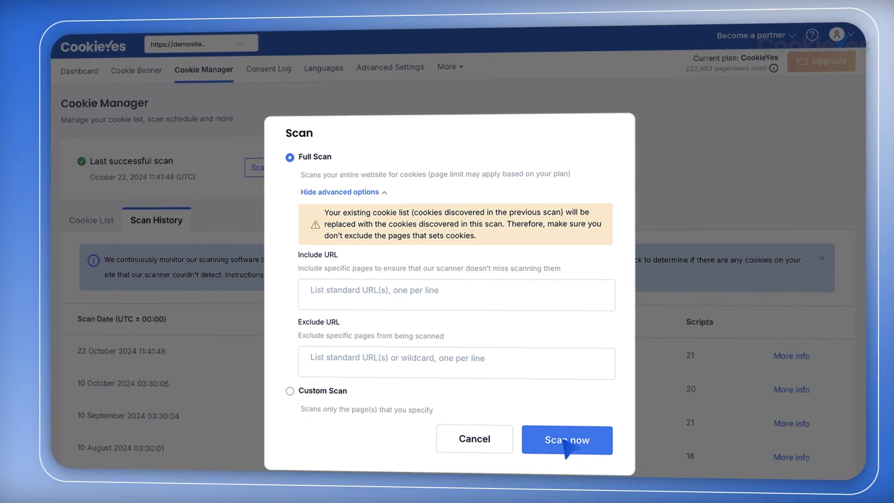
{"action": "left_click", "coordinate": [567, 440]}
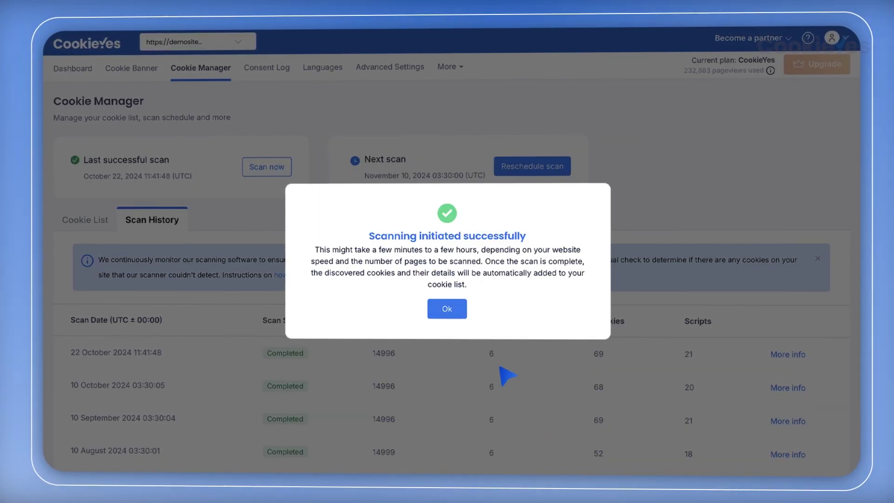
Step: Dismiss the scan confirmation and show the Reschedule scan frequency choices
{"action": "left_click", "coordinate": [451, 309]}
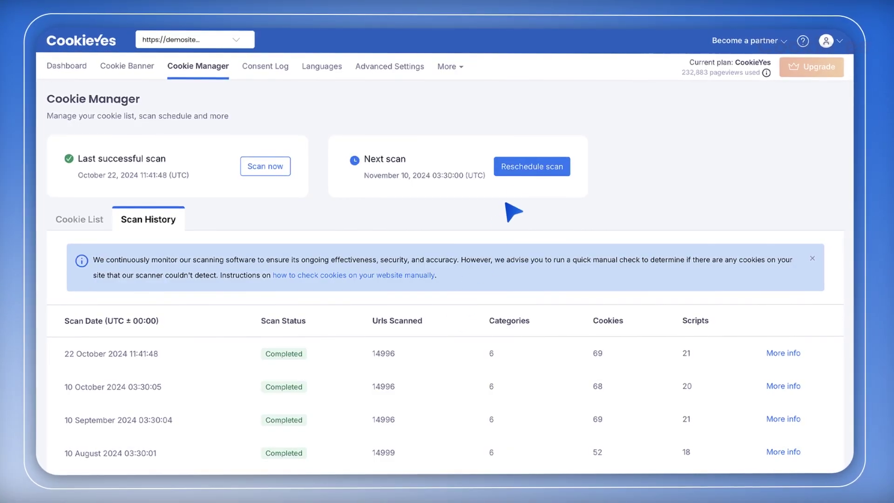
{"action": "left_click", "coordinate": [531, 167]}
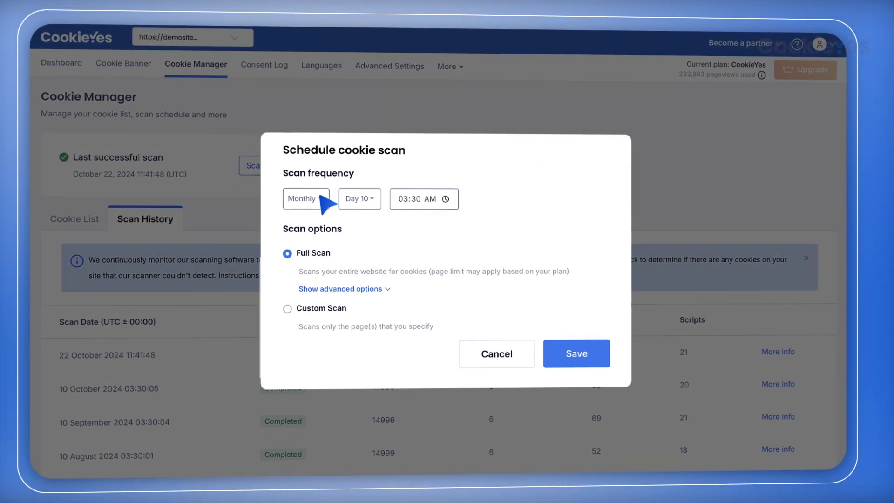
{"action": "left_click", "coordinate": [301, 199]}
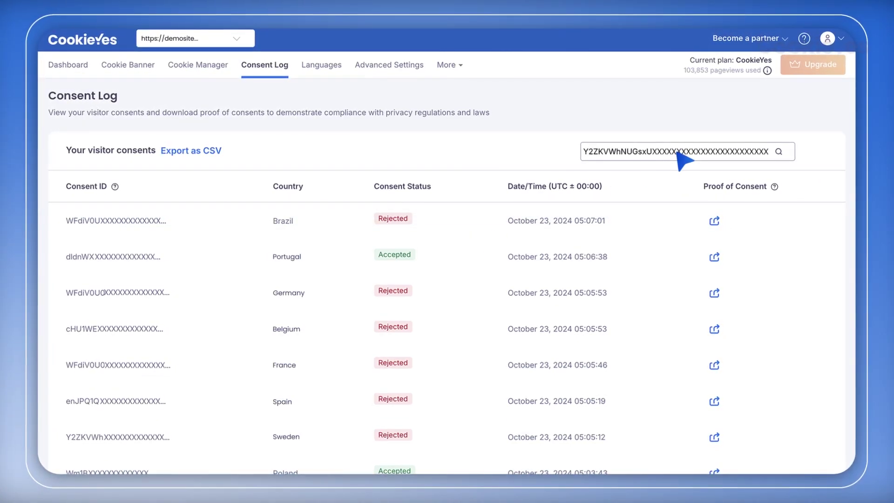
Step: Search the consent log for the entered consent ID, leaving four French records
{"action": "left_click", "coordinate": [777, 152]}
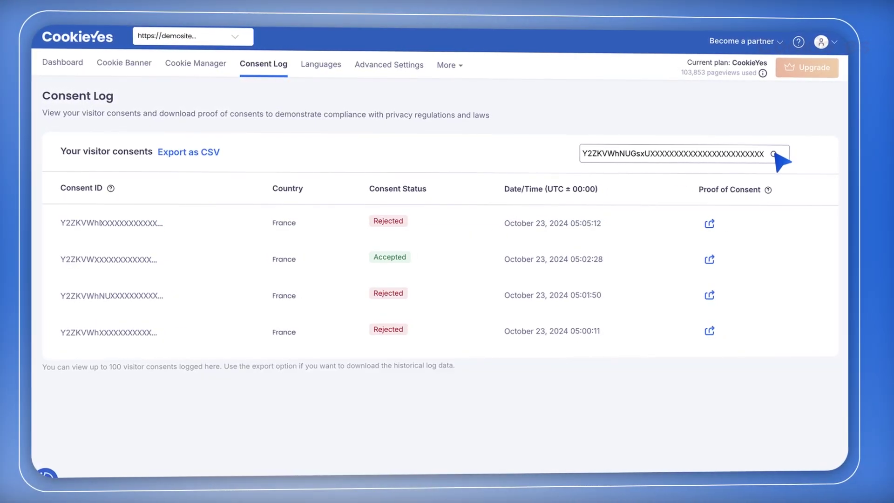
Step: Export the consent log as CSV for 23/09/2024–23/10/2024 and view the first proof of consent
{"action": "left_click", "coordinate": [184, 151]}
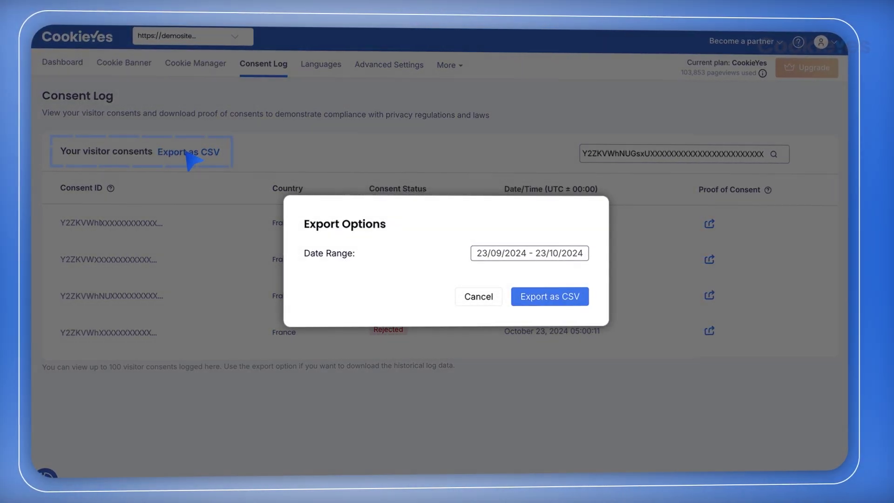
{"action": "left_click", "coordinate": [540, 297]}
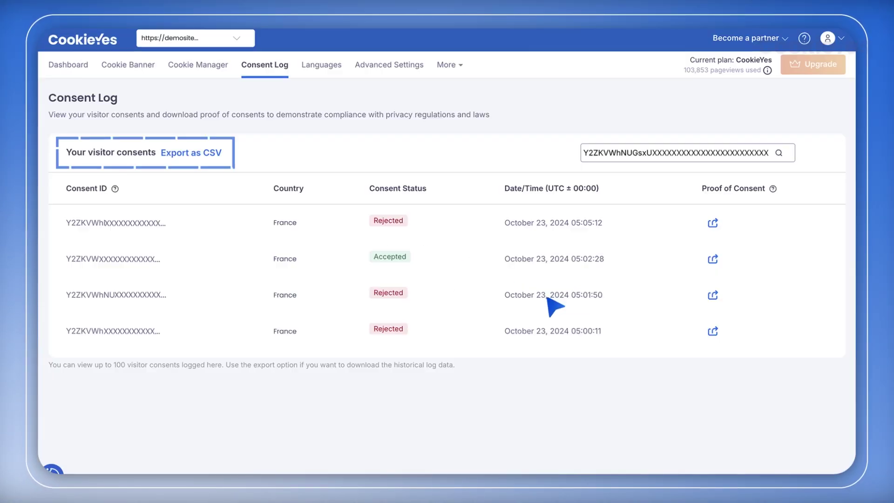
{"action": "left_click", "coordinate": [714, 222]}
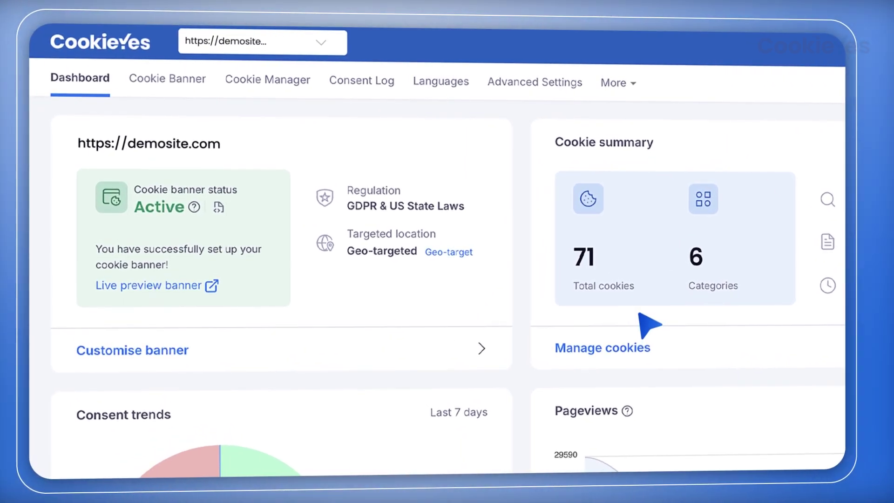
Step: Add German as a required banner language and start editing its translation
{"action": "left_click", "coordinate": [441, 81]}
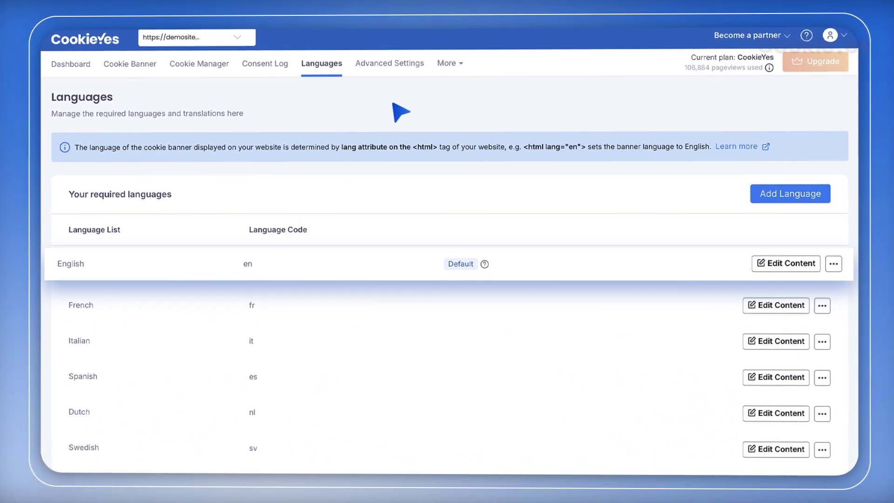
{"action": "left_click", "coordinate": [797, 195]}
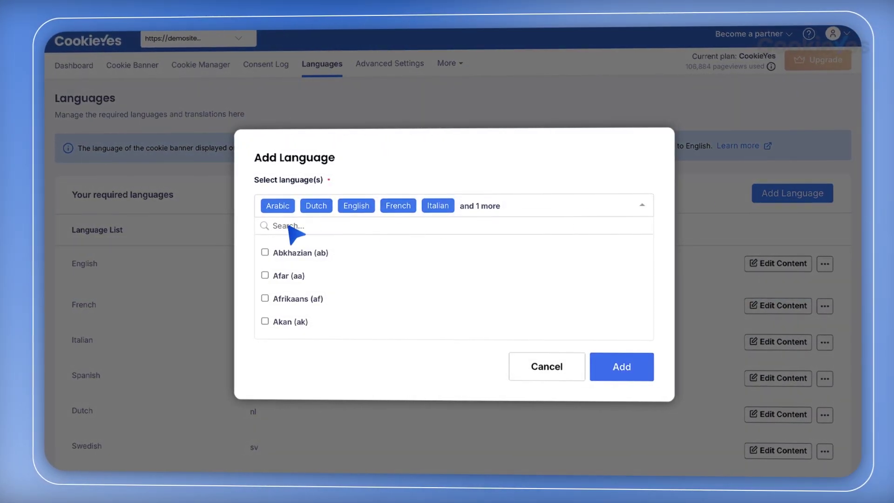
{"action": "type", "text": "German"}
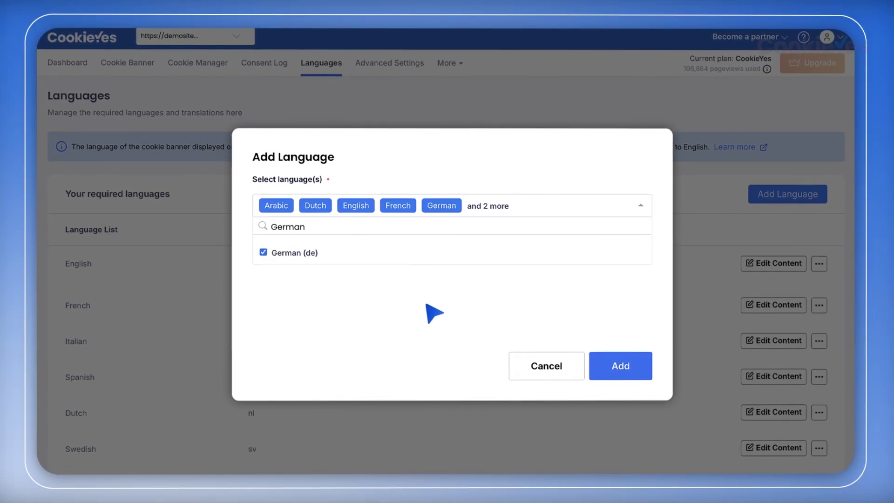
{"action": "left_click", "coordinate": [622, 369]}
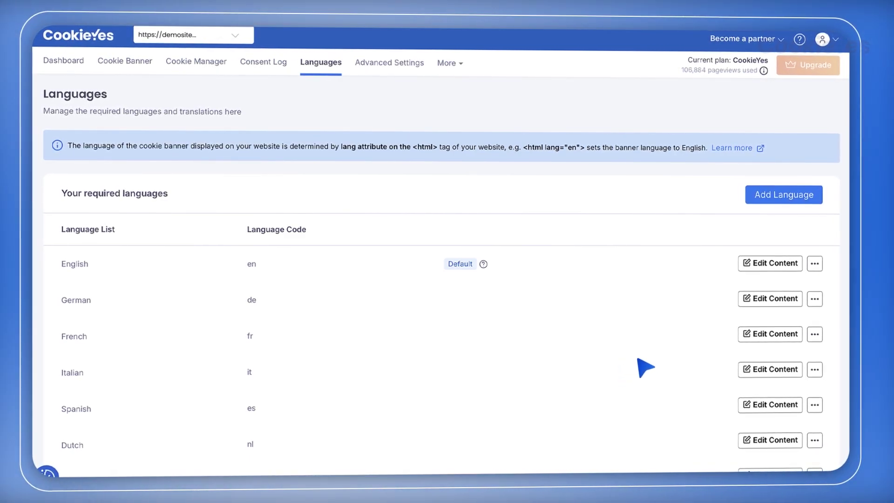
{"action": "left_click", "coordinate": [768, 298]}
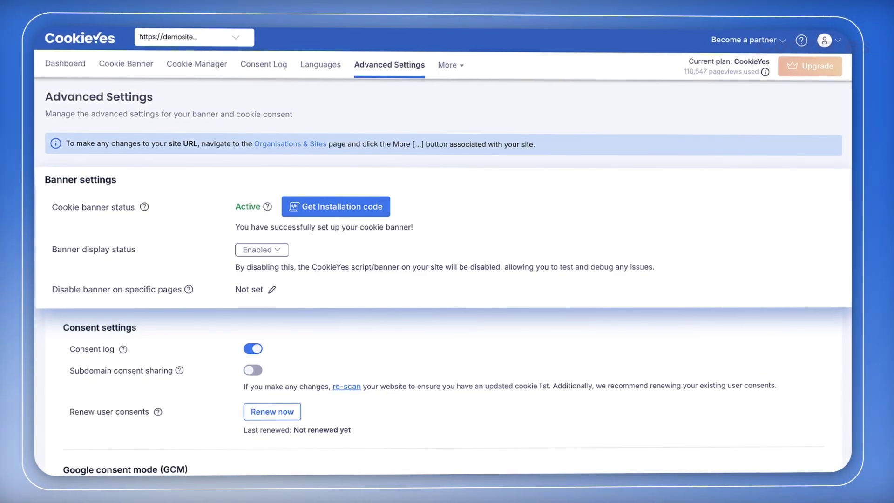
Step: Save an empty list of pages where the banner is disabled
{"action": "left_click", "coordinate": [260, 292]}
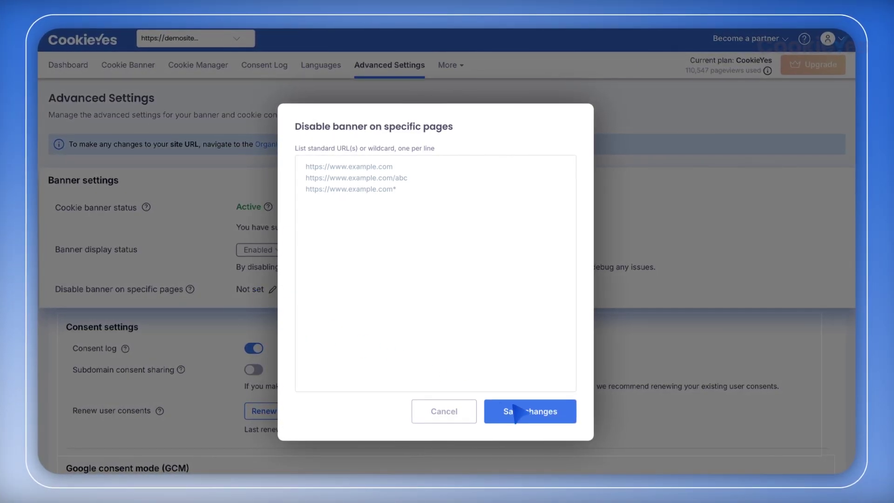
{"action": "left_click", "coordinate": [518, 408]}
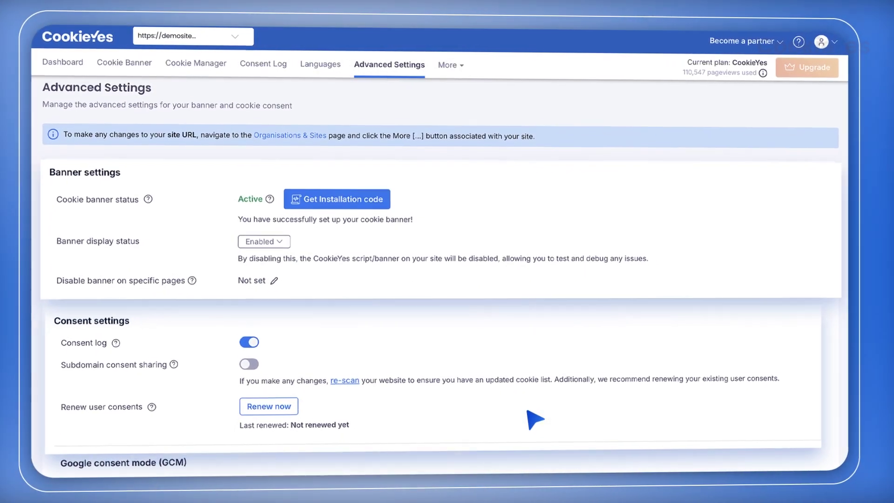
{"action": "scroll", "coordinate": [534, 420], "scroll_direction": "down", "scroll_amount": 3}
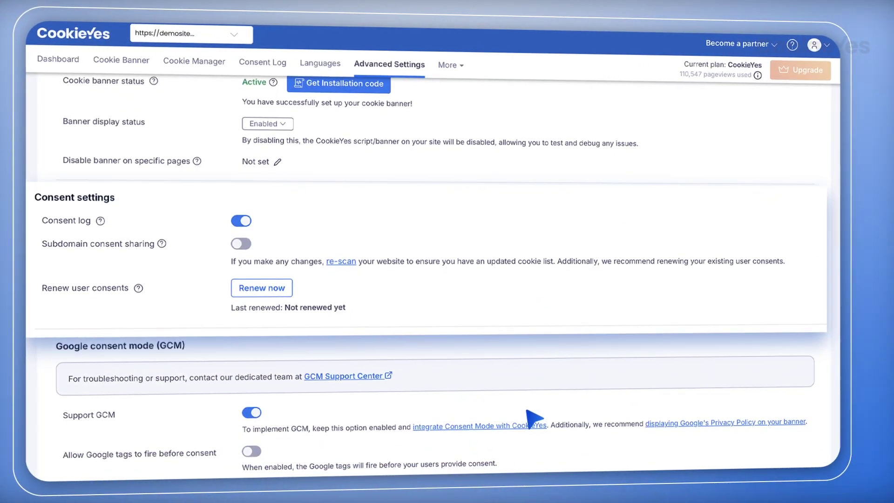
Step: Enable subdomain consent sharing, Google tags firing before consent, and consent mode debug mode
{"action": "left_click", "coordinate": [241, 243]}
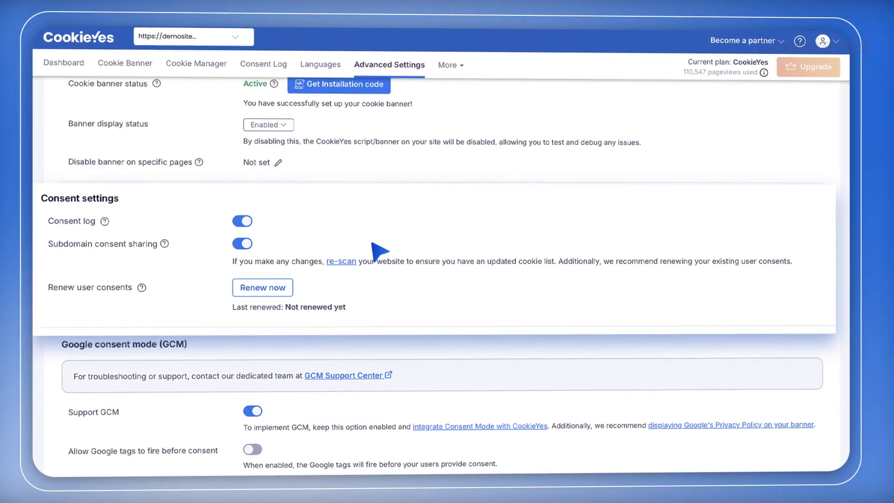
{"action": "scroll", "coordinate": [376, 250], "scroll_direction": "down", "scroll_amount": 2}
{"action": "scroll", "coordinate": [378, 252], "scroll_direction": "down", "scroll_amount": 3}
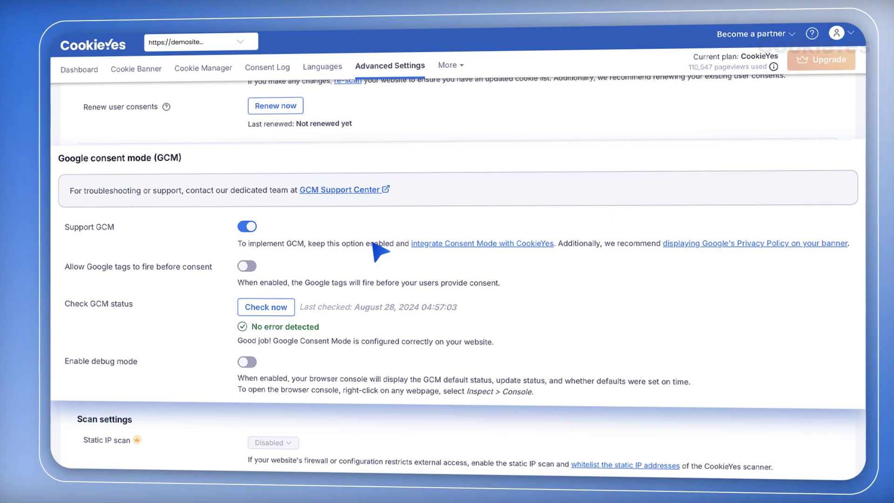
{"action": "left_click", "coordinate": [246, 266]}
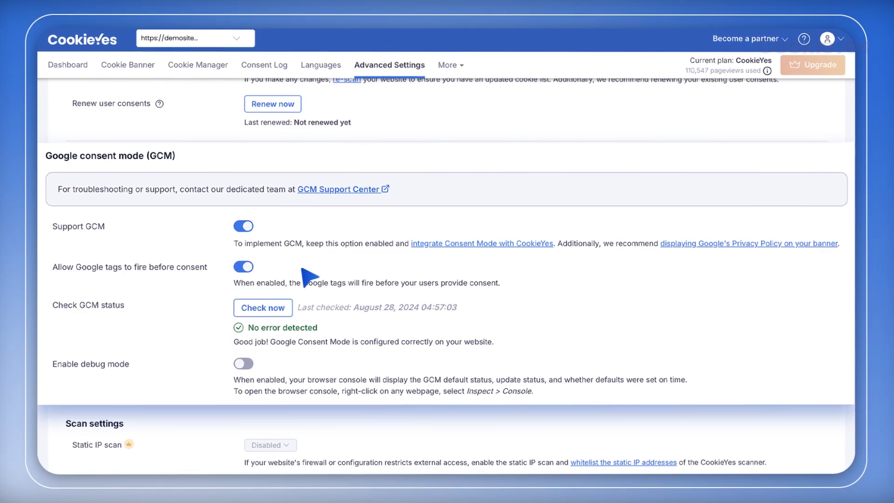
{"action": "left_click", "coordinate": [245, 364]}
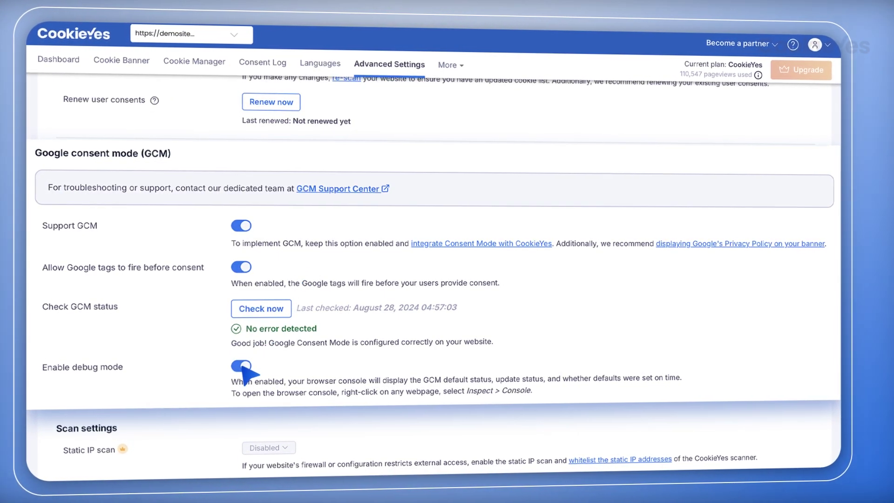
{"action": "scroll", "coordinate": [245, 369], "scroll_direction": "down", "scroll_amount": 2}
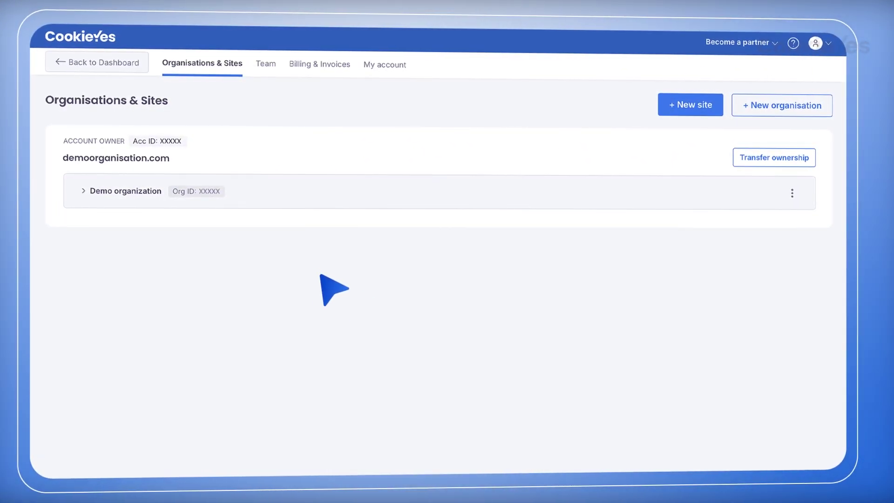
{"action": "left_click", "coordinate": [147, 193]}
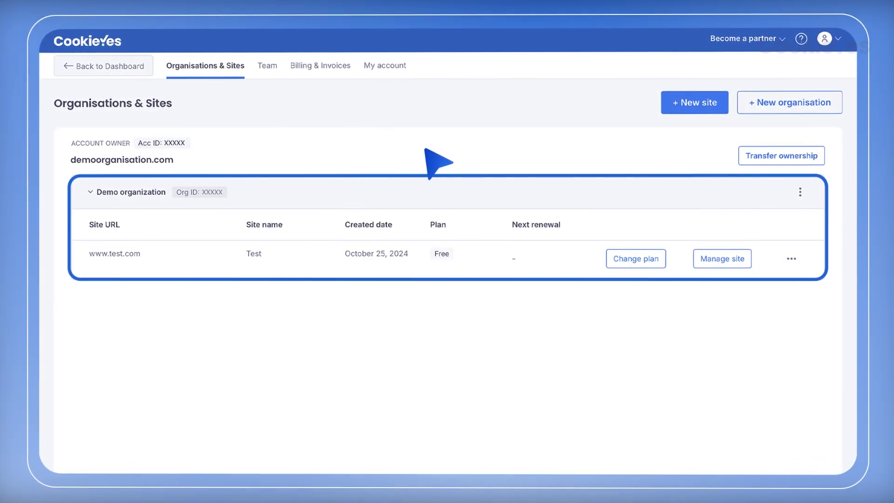
{"action": "left_click", "coordinate": [691, 105]}
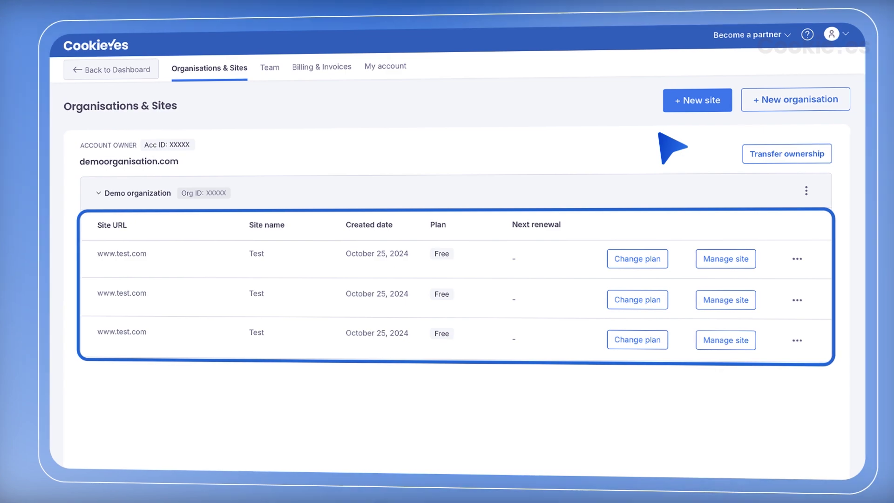
Step: From the Team tab, expand Demo organization and bring up the Invite new user form
{"action": "left_click", "coordinate": [269, 70]}
{"action": "left_click", "coordinate": [140, 192]}
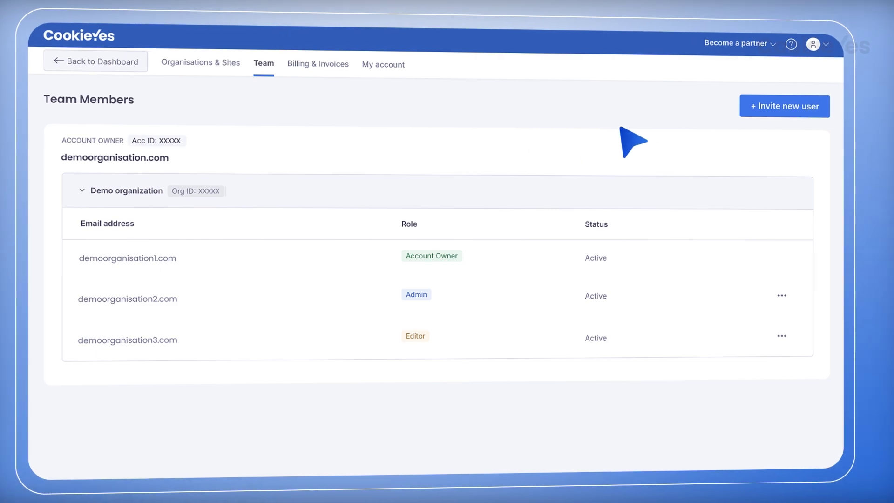
{"action": "left_click", "coordinate": [786, 112]}
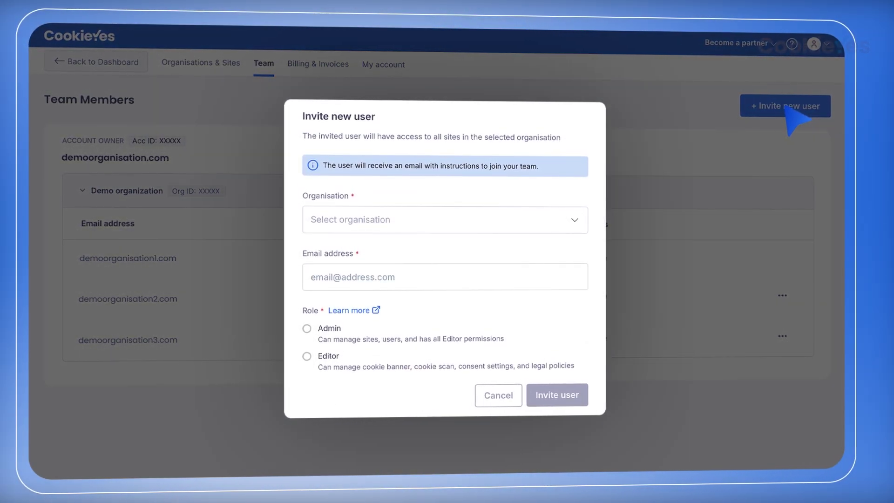